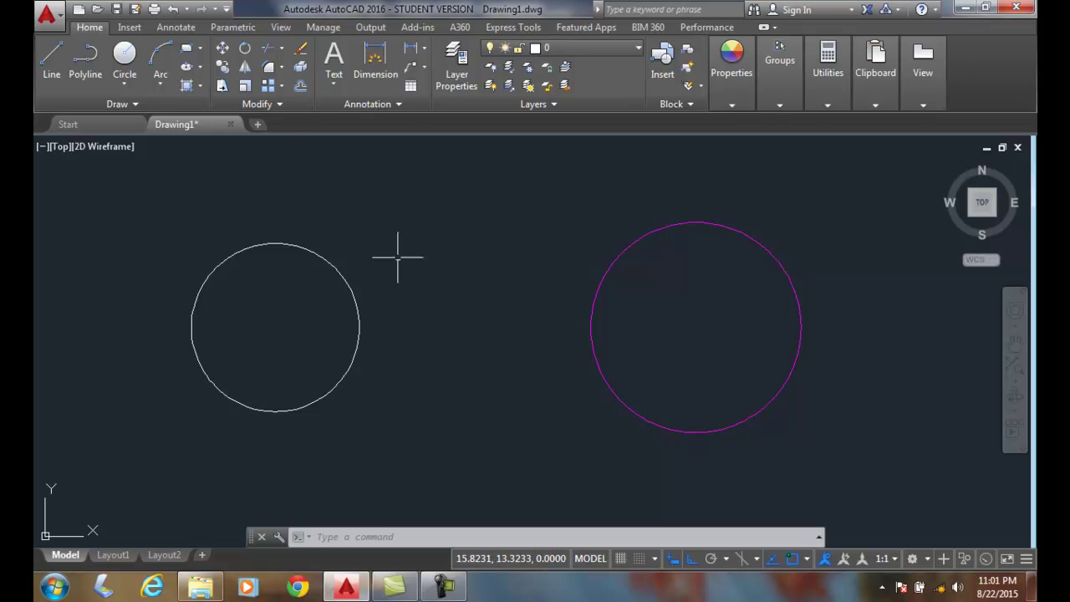
Start Erase and cycle through the stacked left circles to select the red one.
left_click(301, 53)
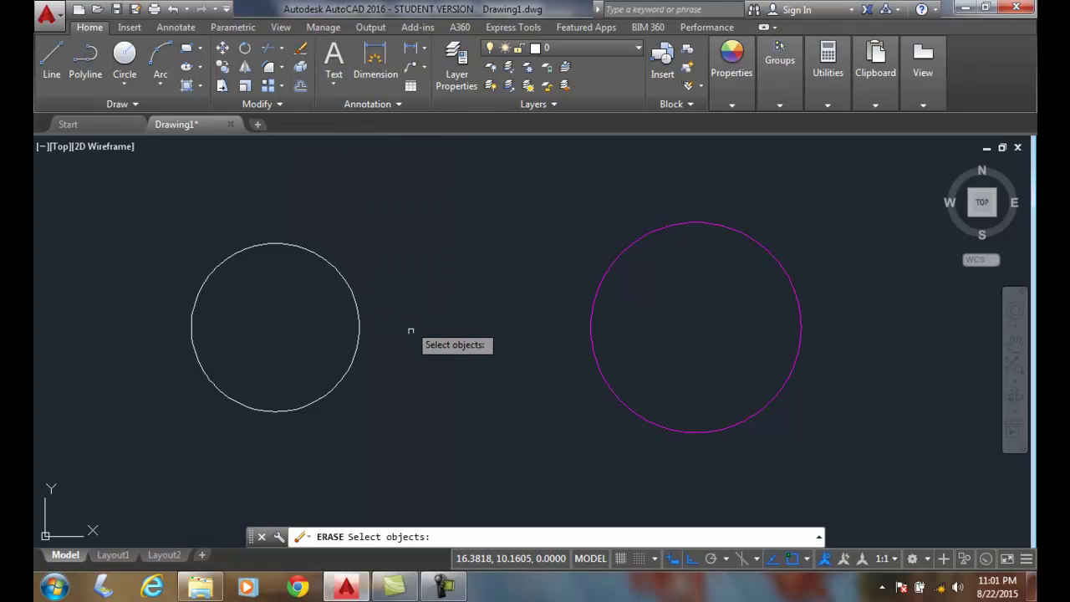
left_click(357, 337, "ctrl")
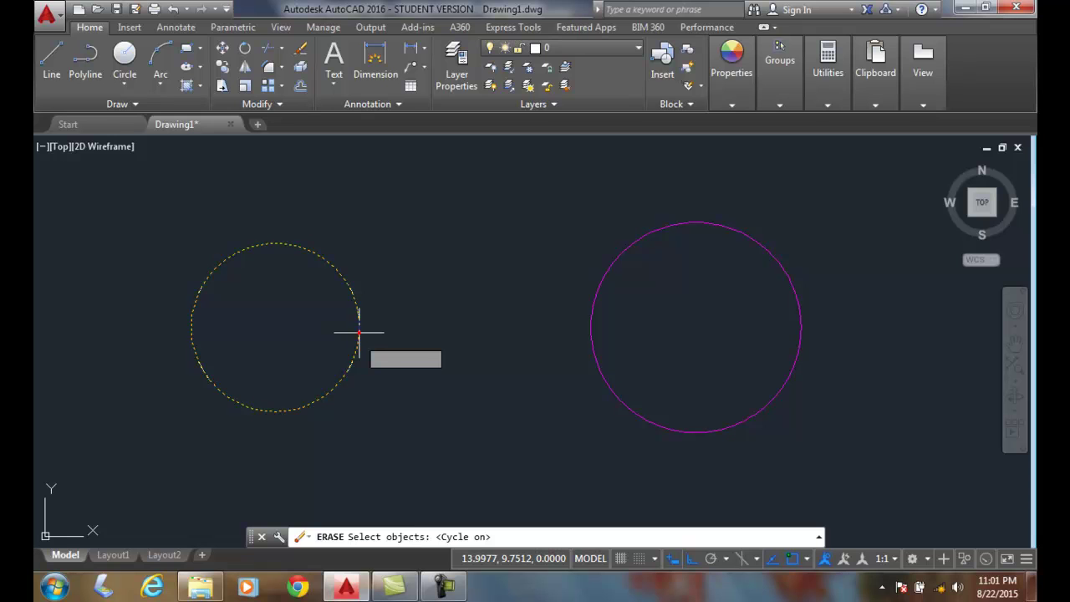
left_click(359, 332)
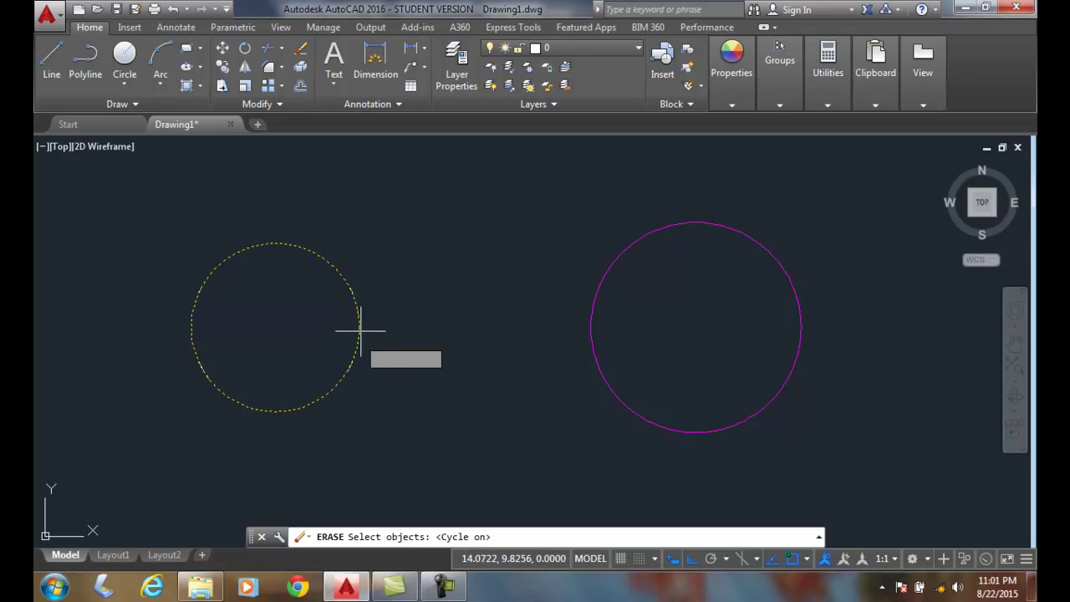
left_click(360, 331)
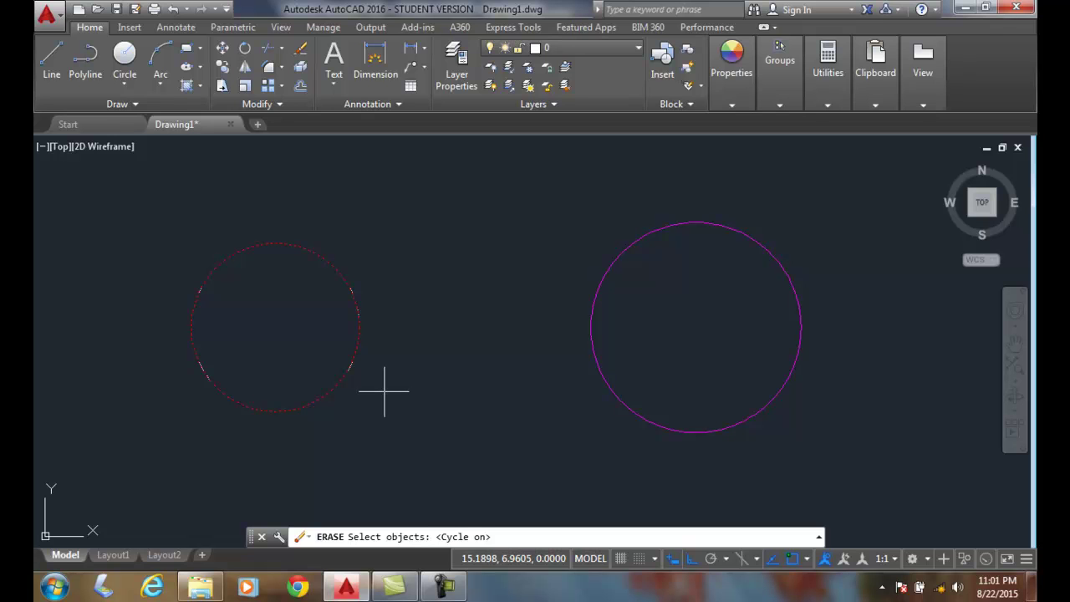
left_click(384, 391)
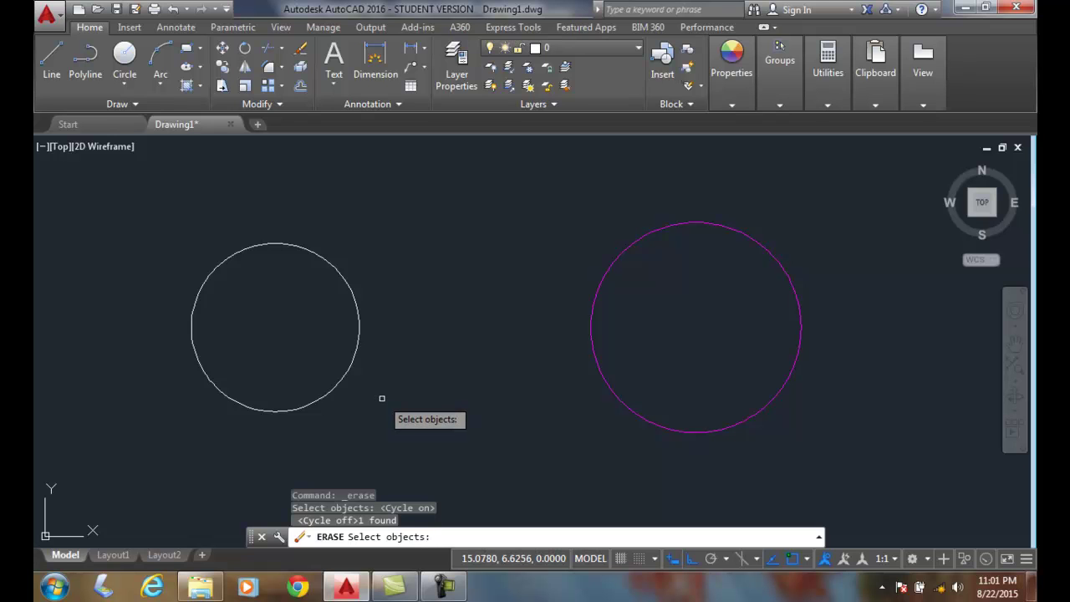
Cycle to and add a second red circle, then finish erasing both stacked circles.
left_click(355, 364, "ctrl")
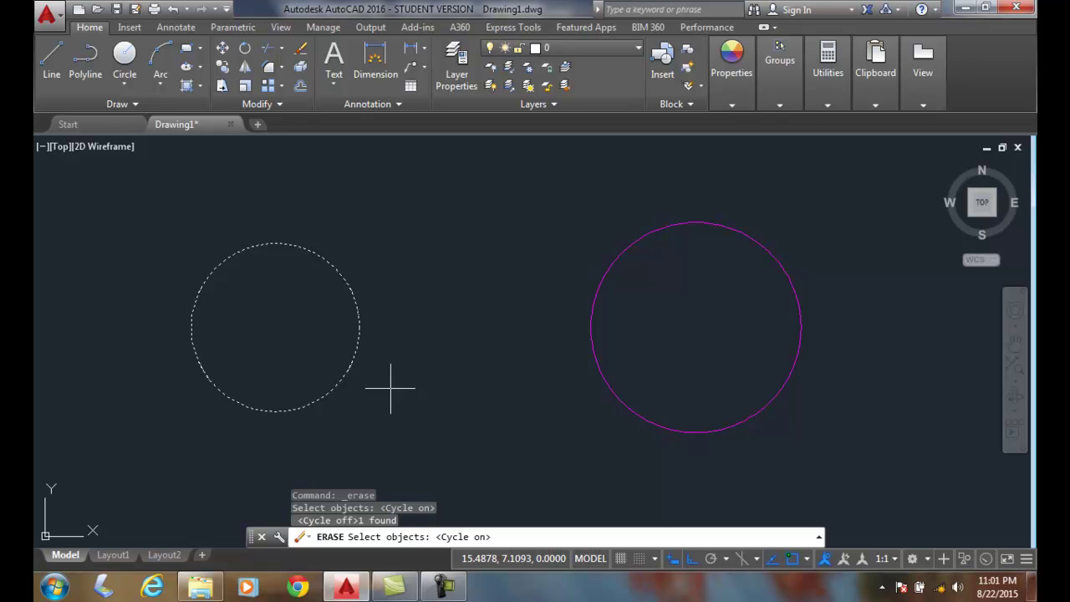
left_click(390, 388)
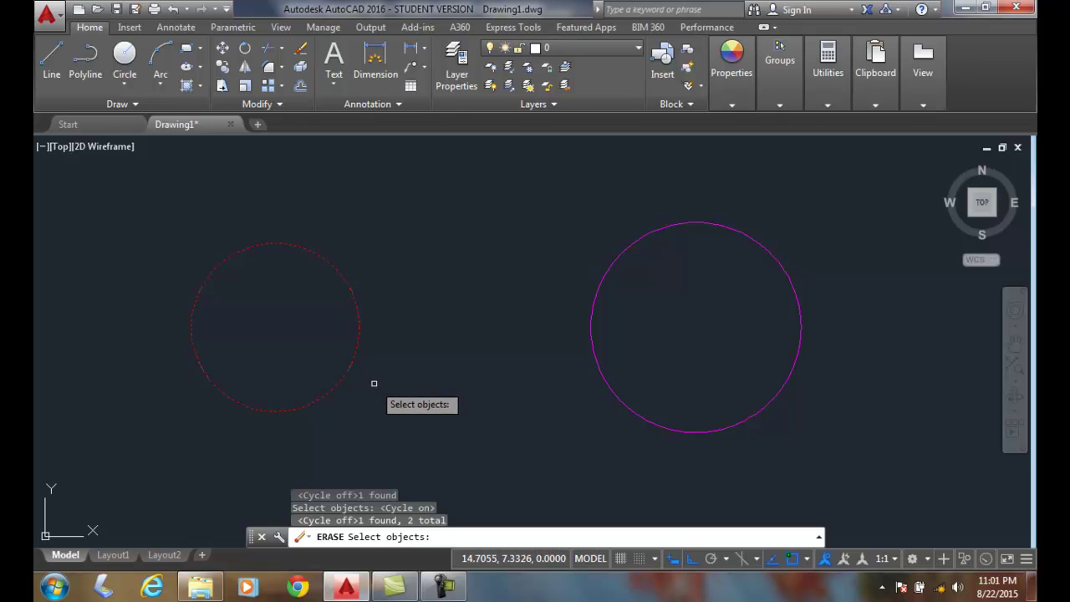
key("Escape")
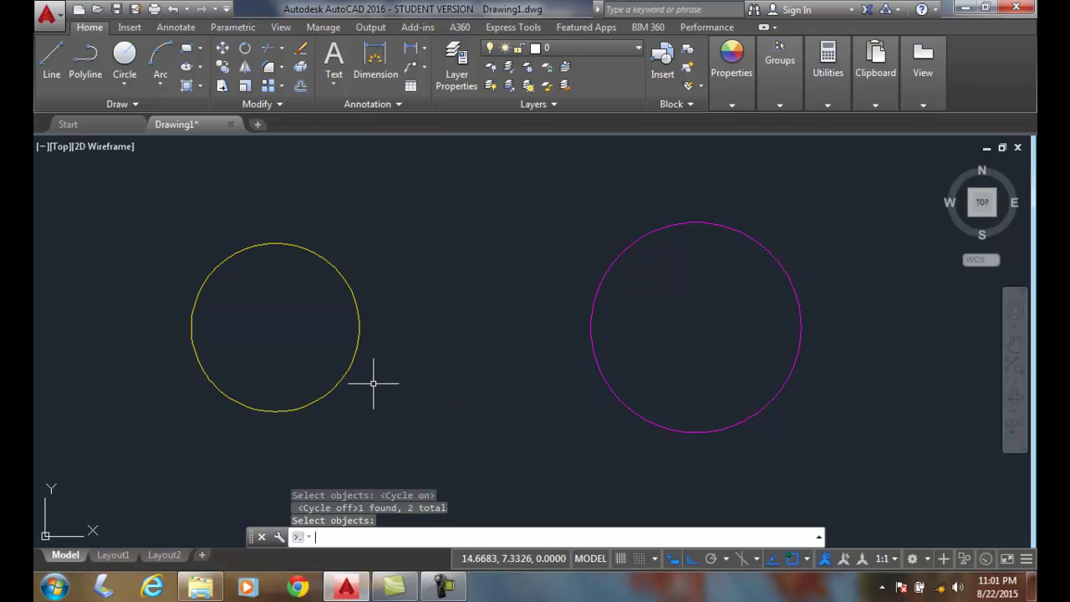
left_click(301, 52)
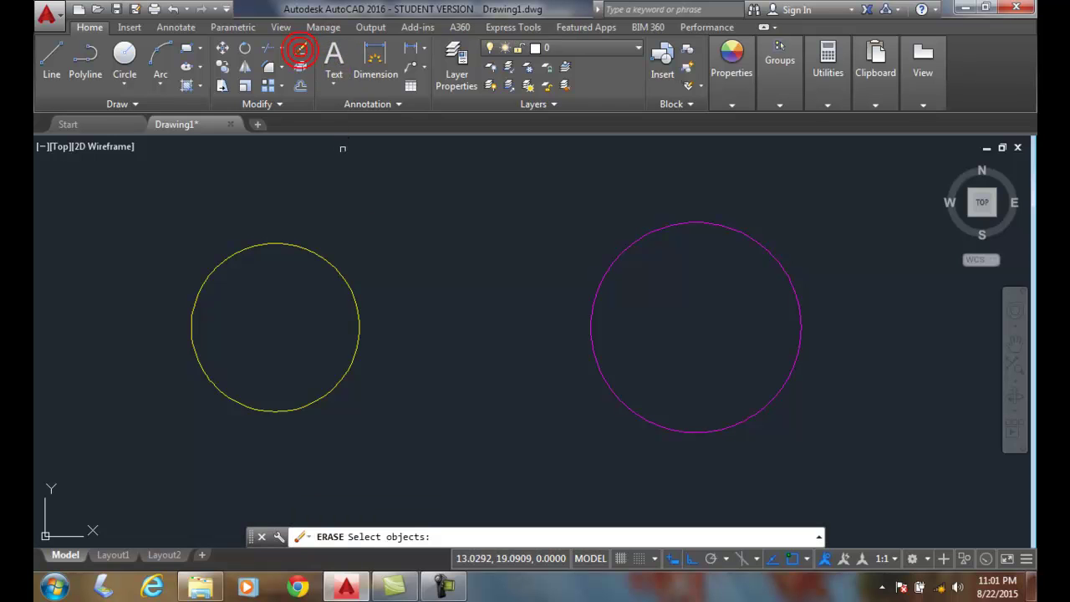
left_click(359, 335, "ctrl")
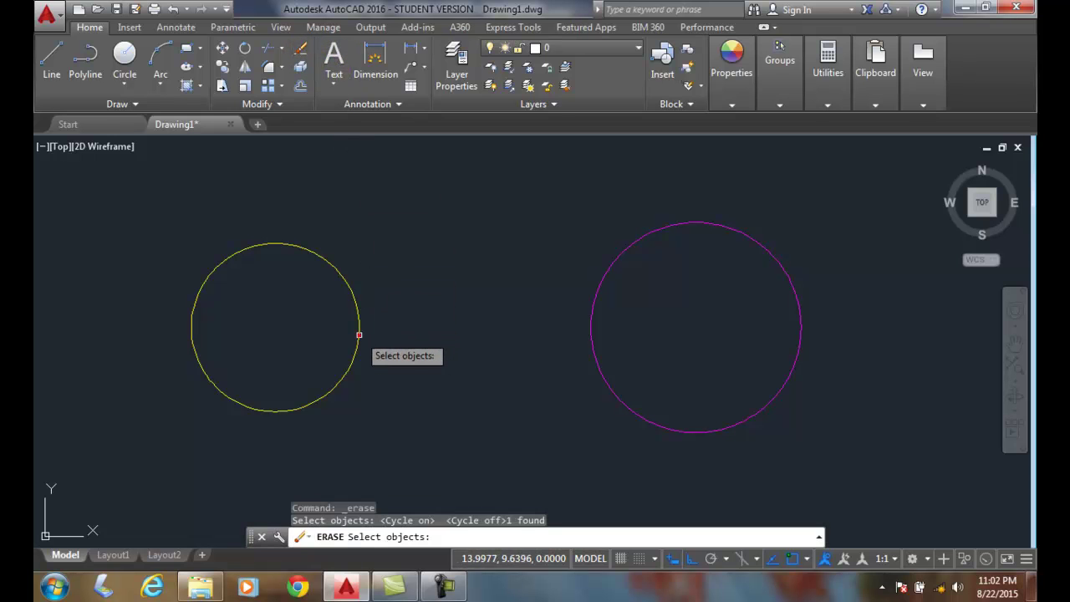
left_click(358, 336, "ctrl")
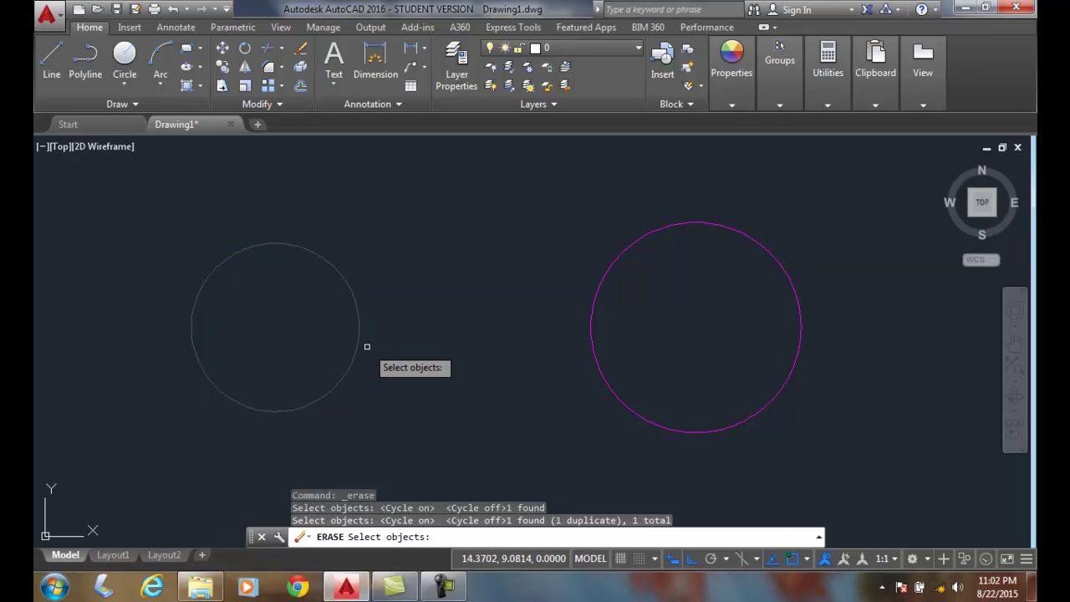
key("Escape")
key("Escape")
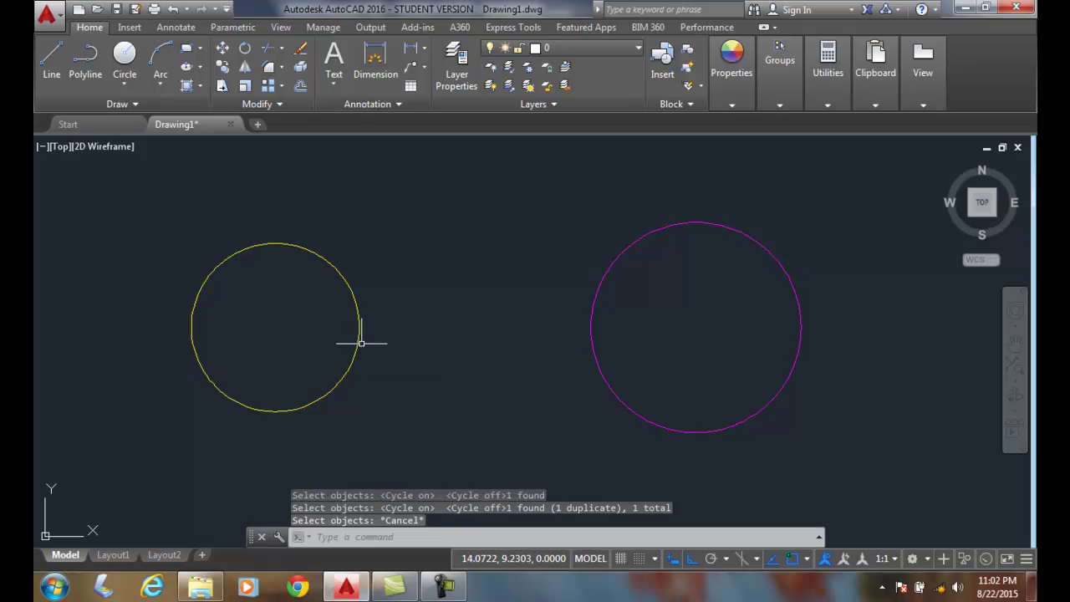
left_click(299, 47)
left_click(433, 360)
left_click(299, 294)
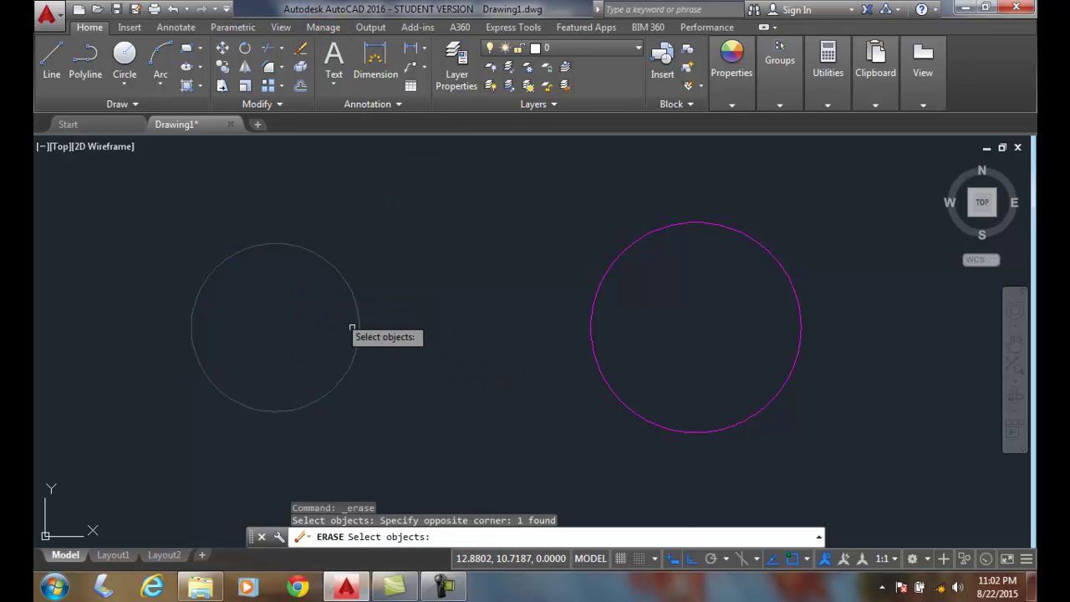
key("Escape")
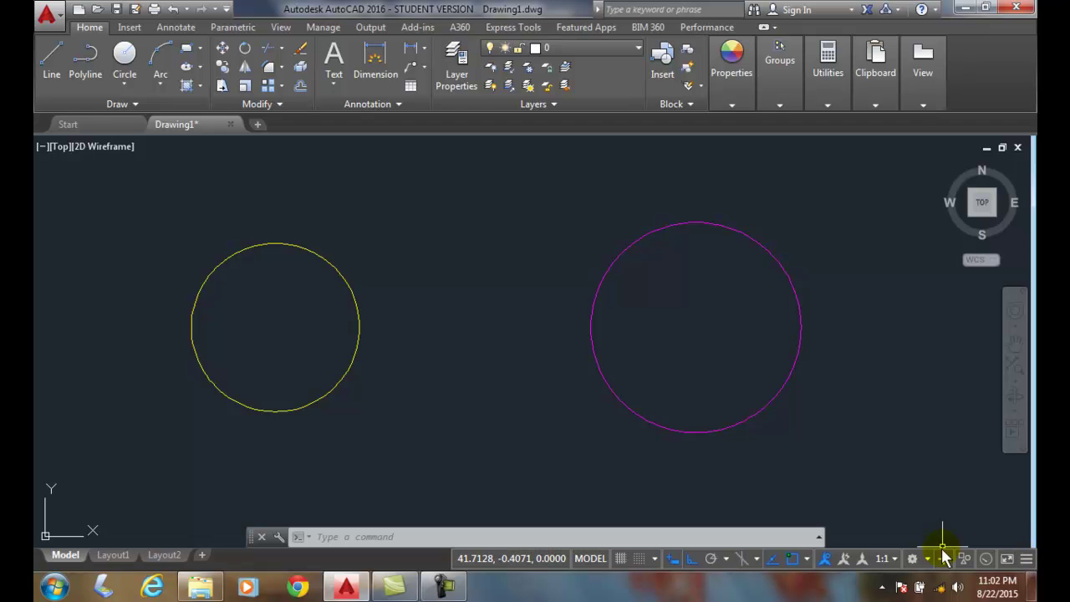
left_click(1026, 559)
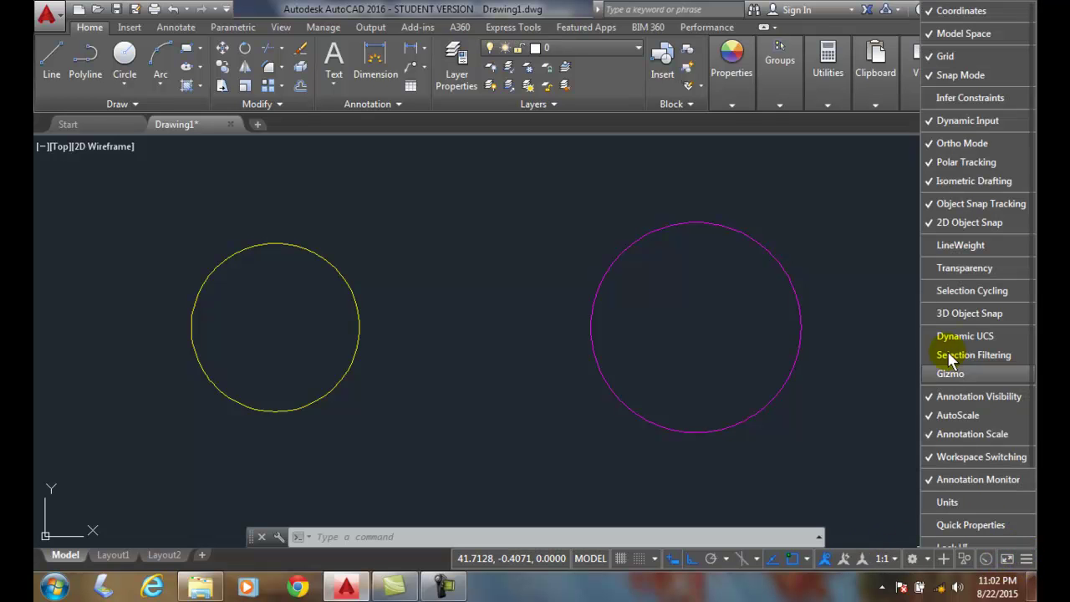
left_click(934, 303)
left_click(874, 353)
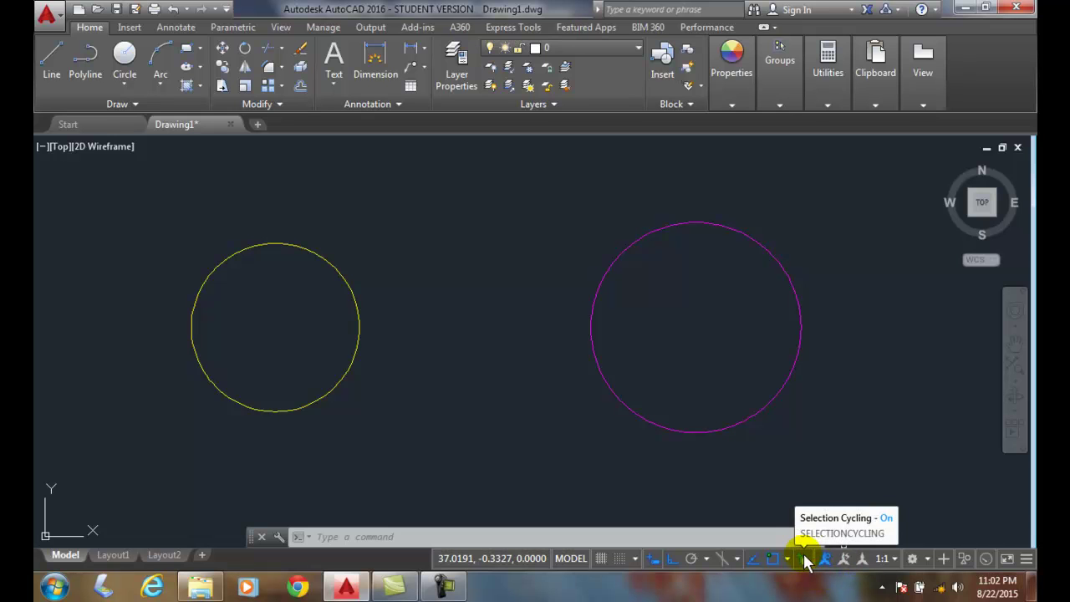
left_click(804, 560)
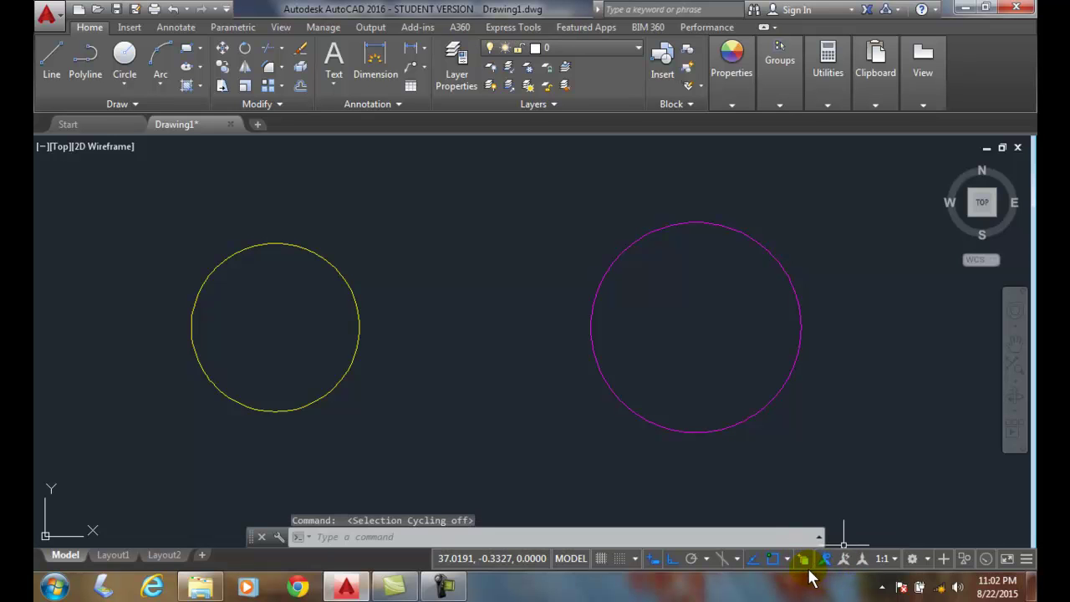
left_click(804, 561)
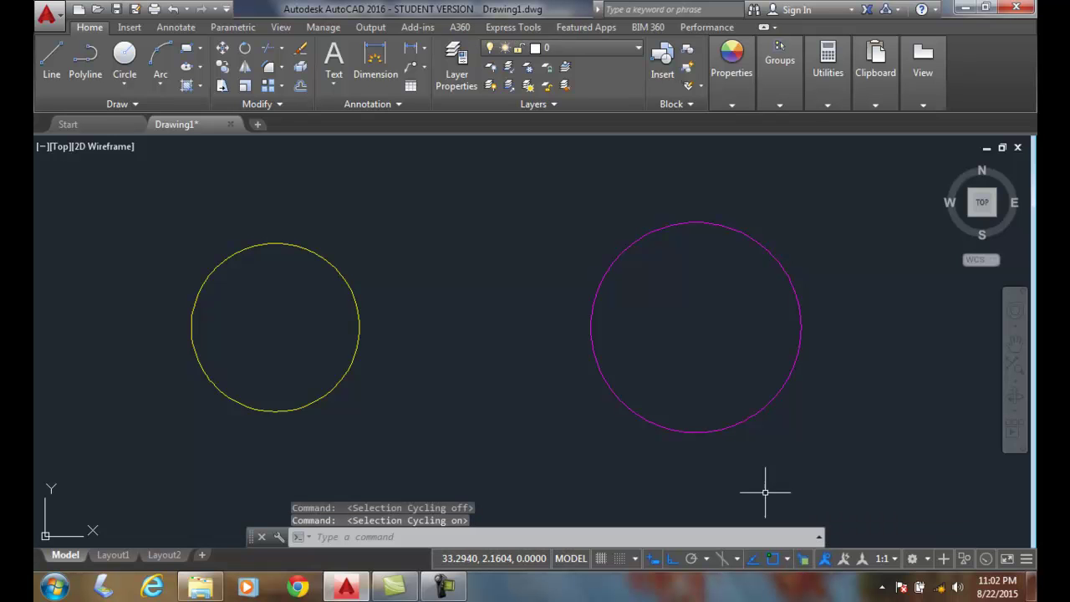
Erase the magenta circle from the right stack via the Selection Cycling list.
left_click(300, 49)
left_click(596, 284)
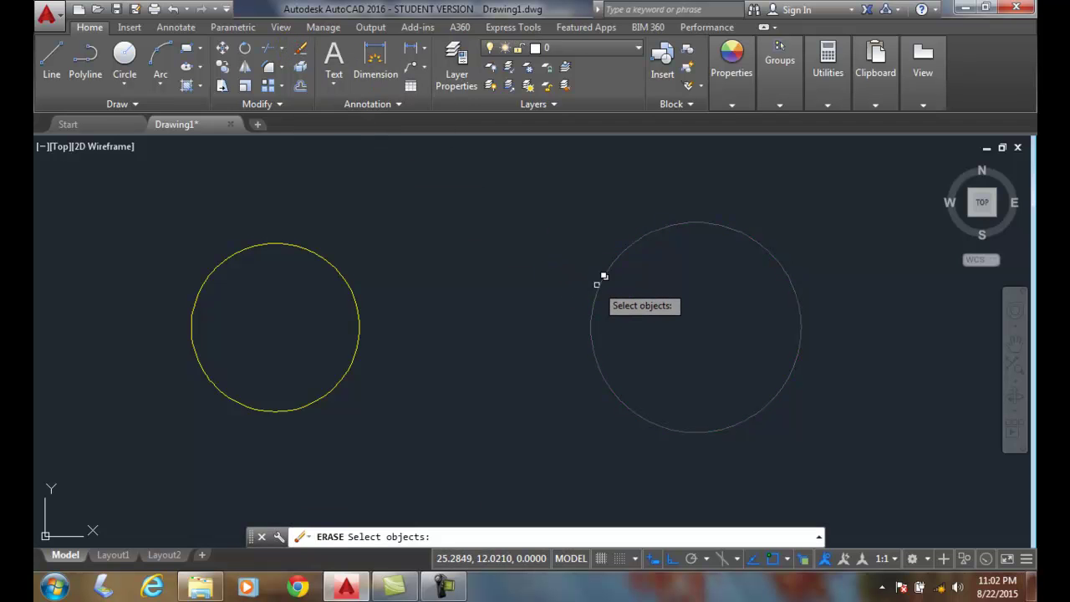
left_click(597, 285)
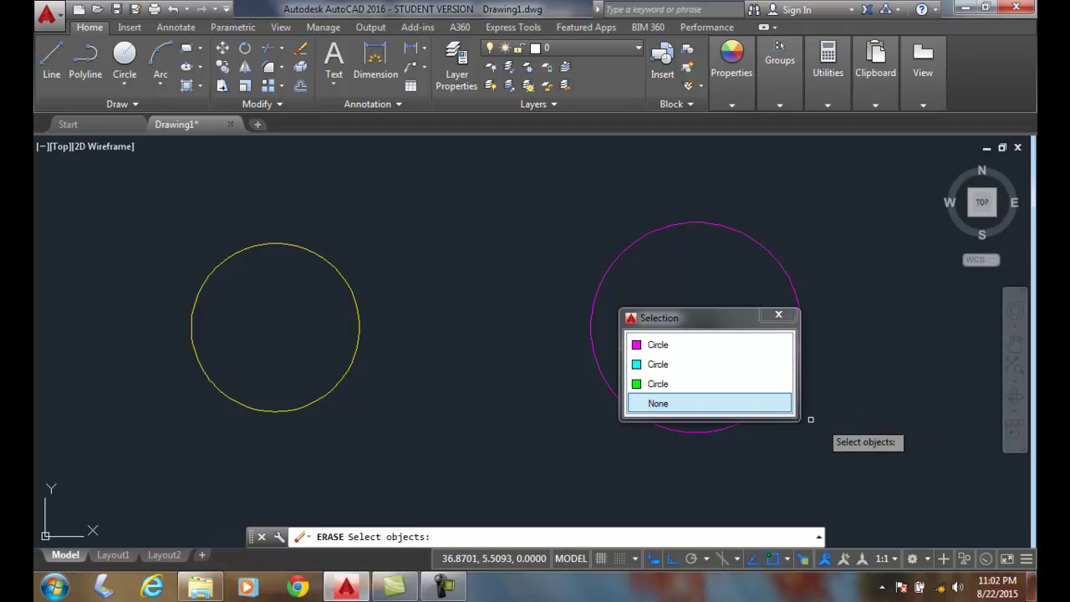
left_click(669, 348)
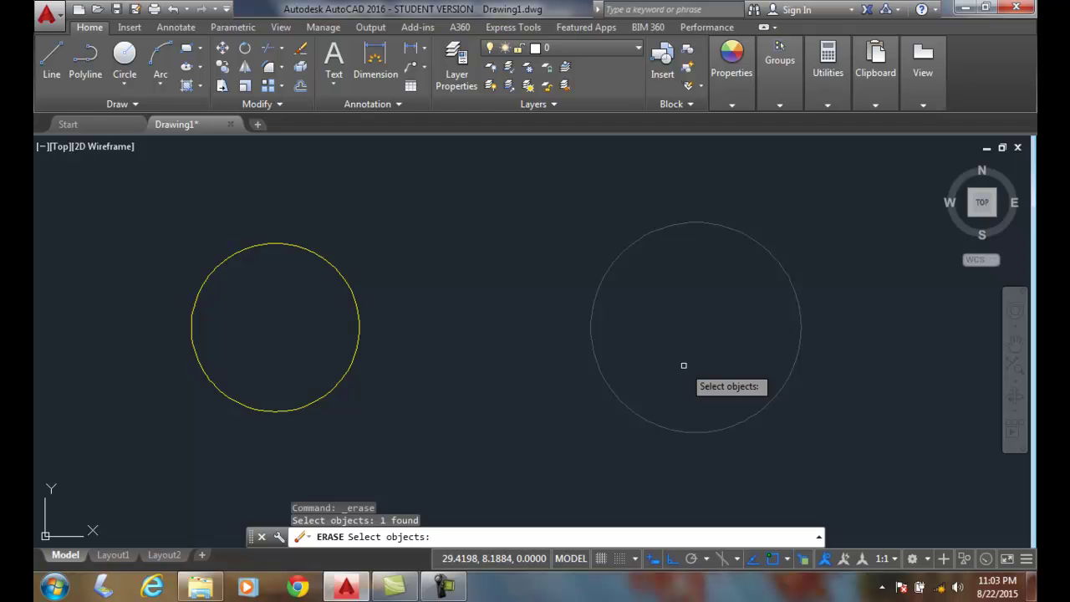
key("Return")
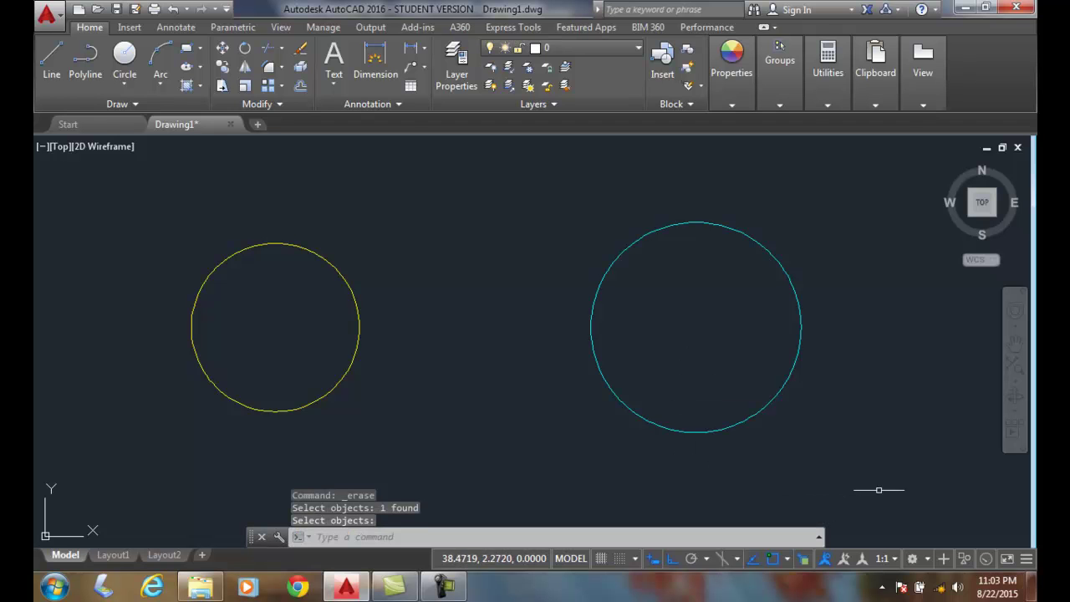
Erase the green circle under the cyan one using the Selection Cycling list.
left_click(299, 57)
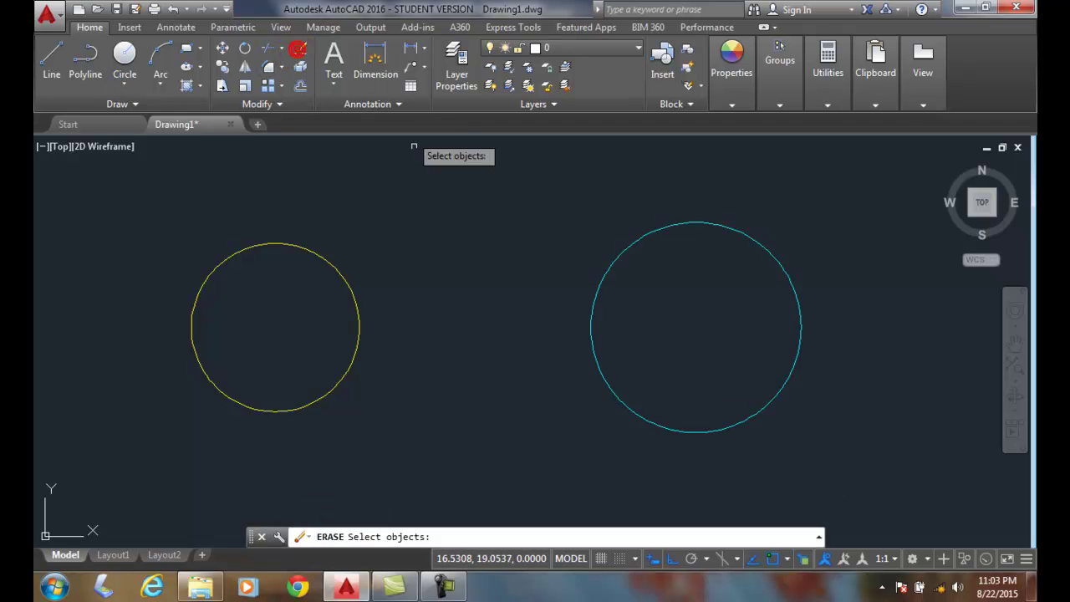
left_click(768, 403)
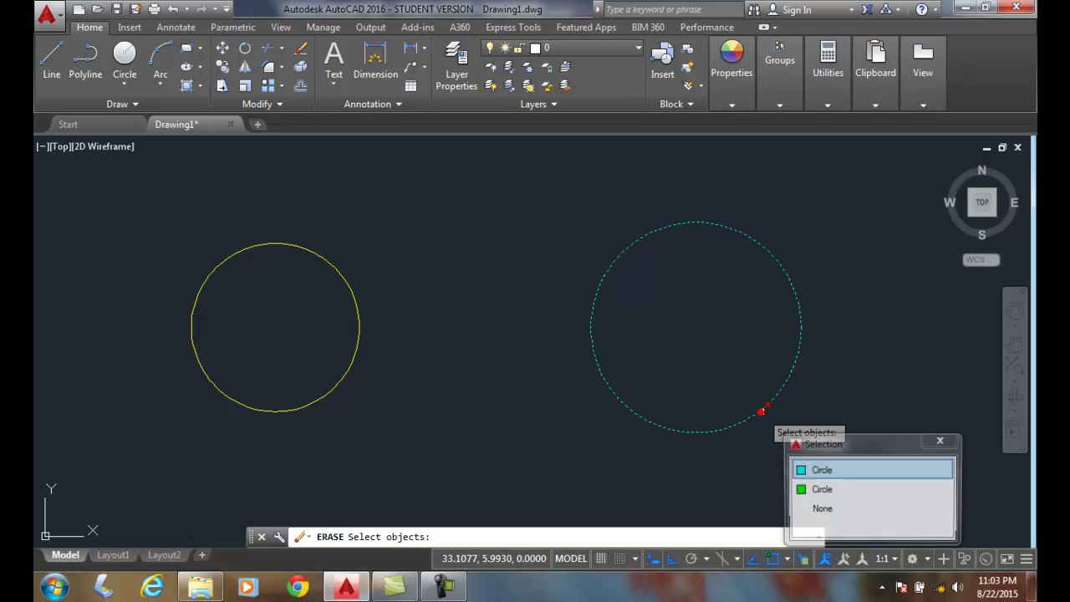
left_click(825, 491)
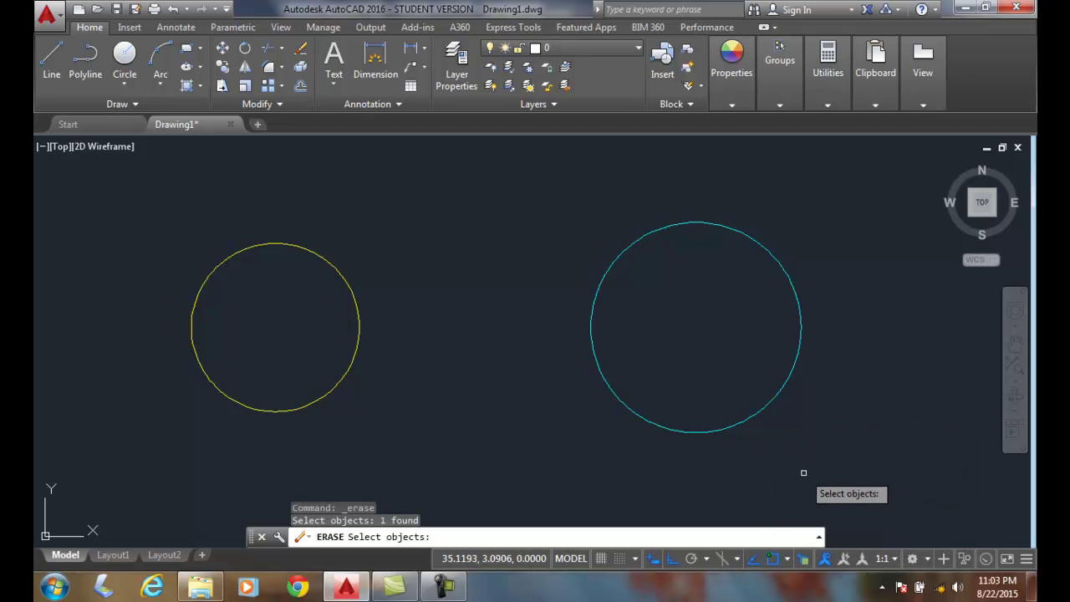
key("Return")
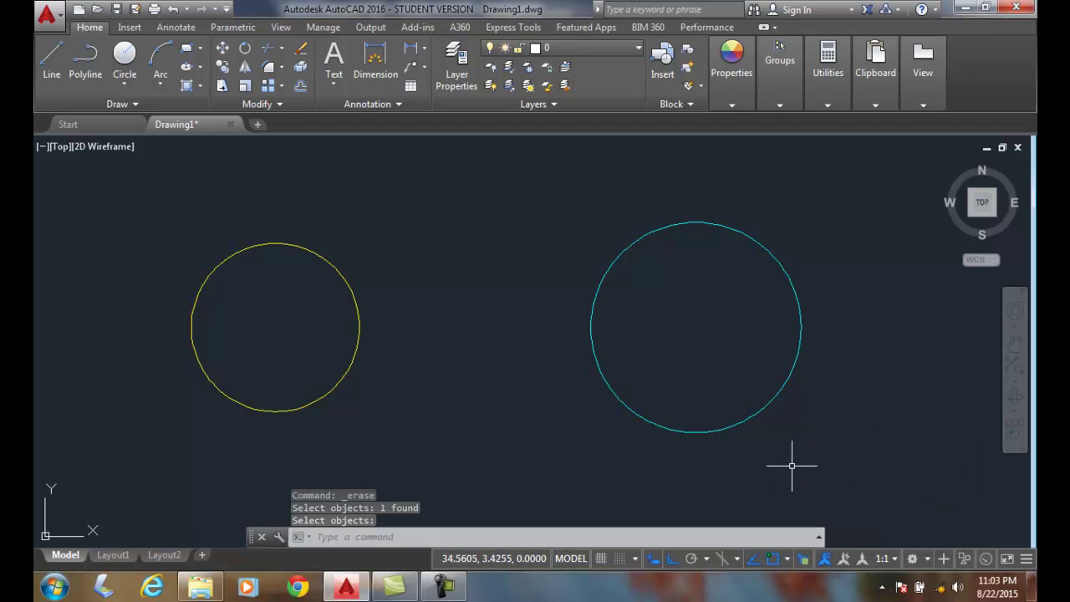
key("Escape")
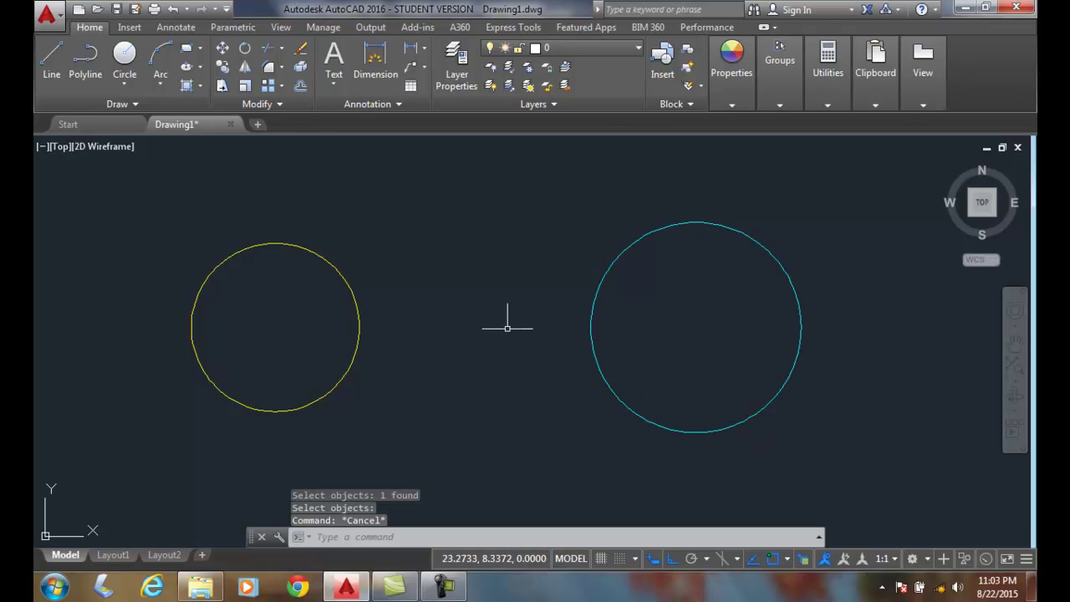
left_click(299, 56)
left_click(865, 425)
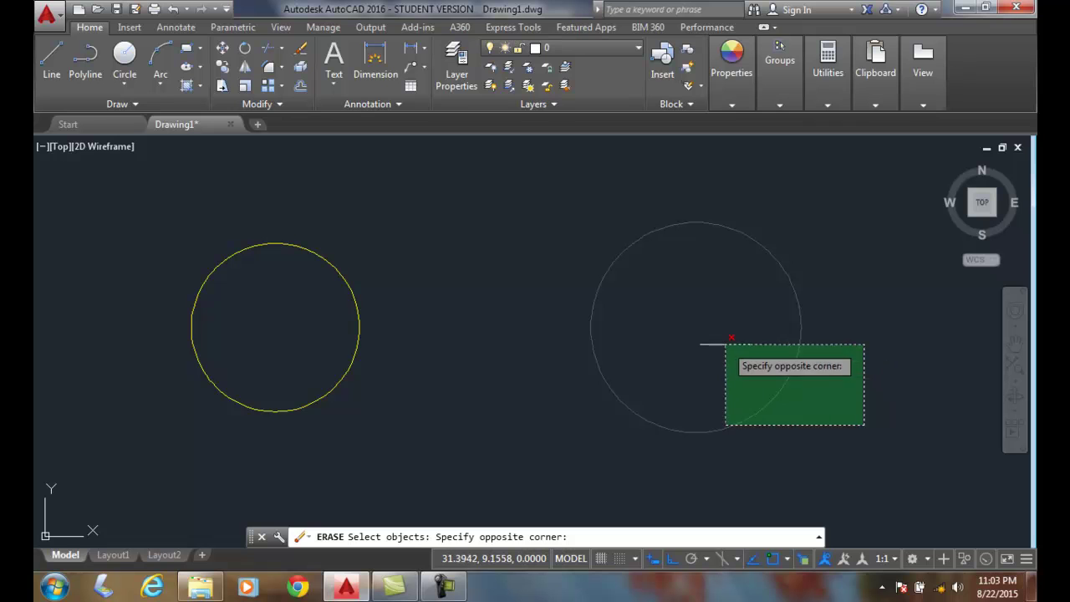
left_click(726, 345)
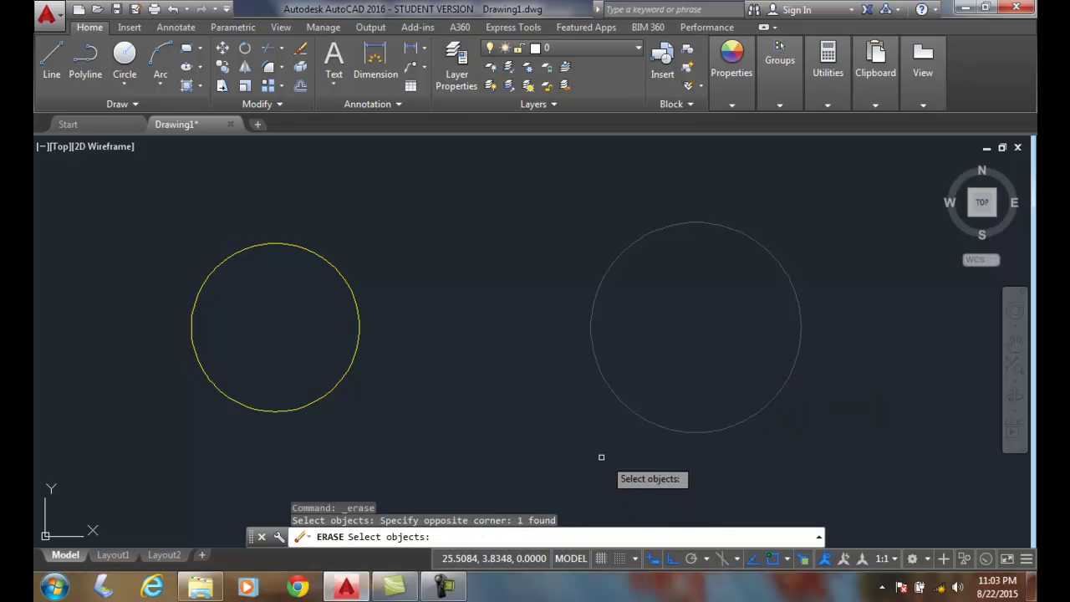
key("Escape")
key("Escape")
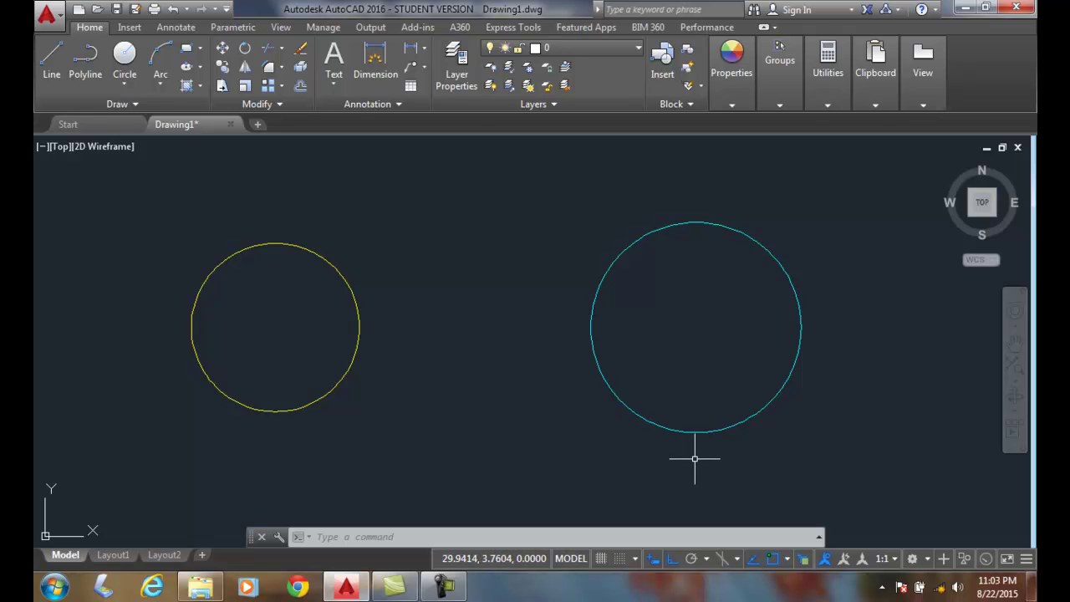
left_click(1026, 557)
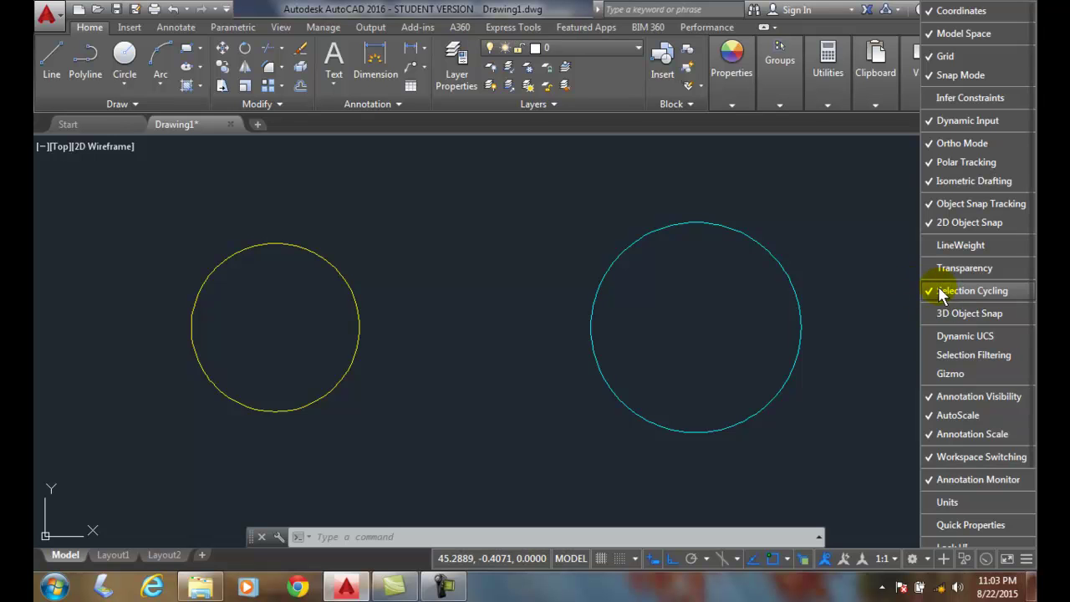
key("Escape")
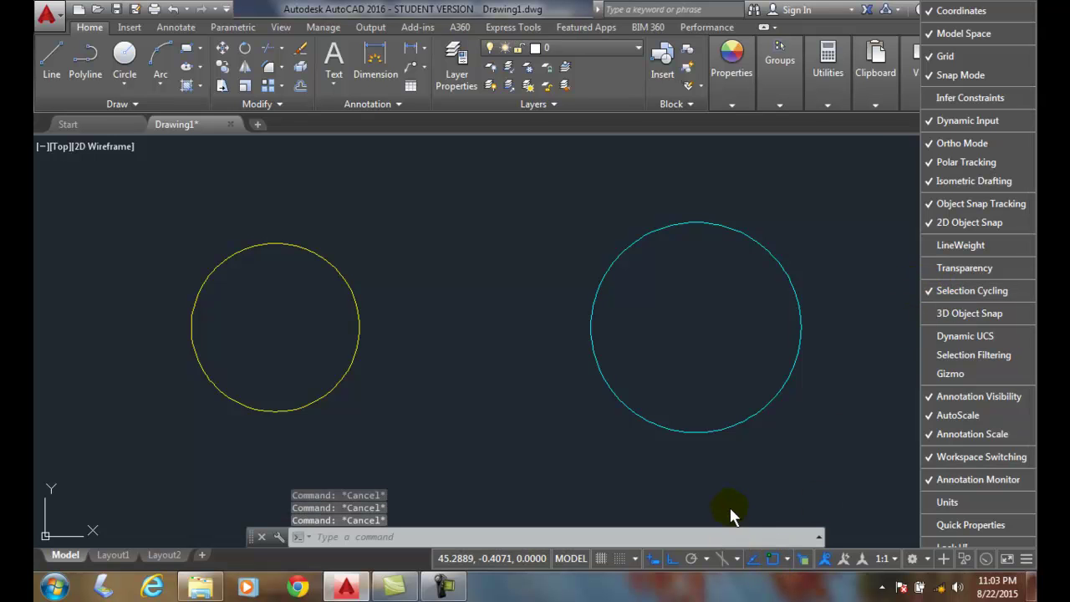
left_click(733, 508)
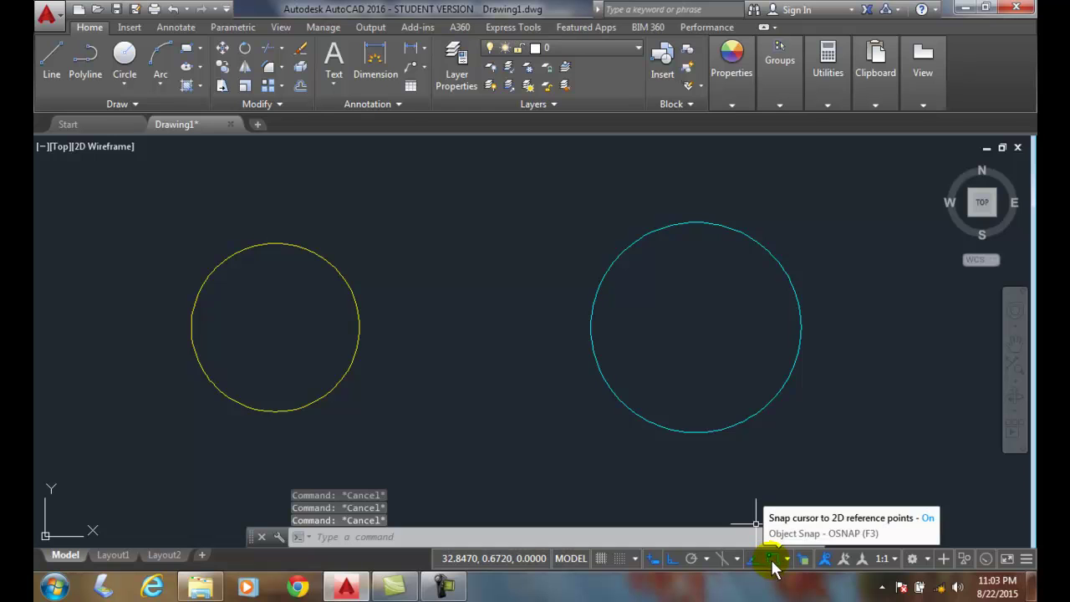